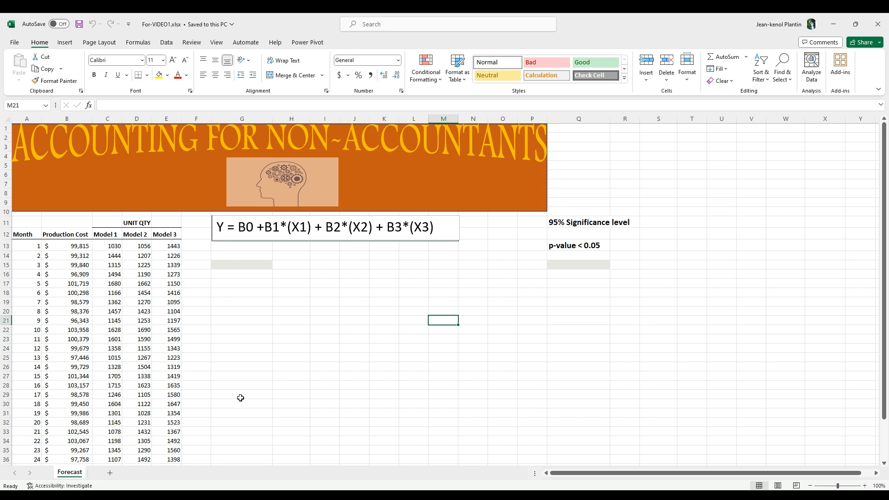
scroll(241, 398, "down", 3)
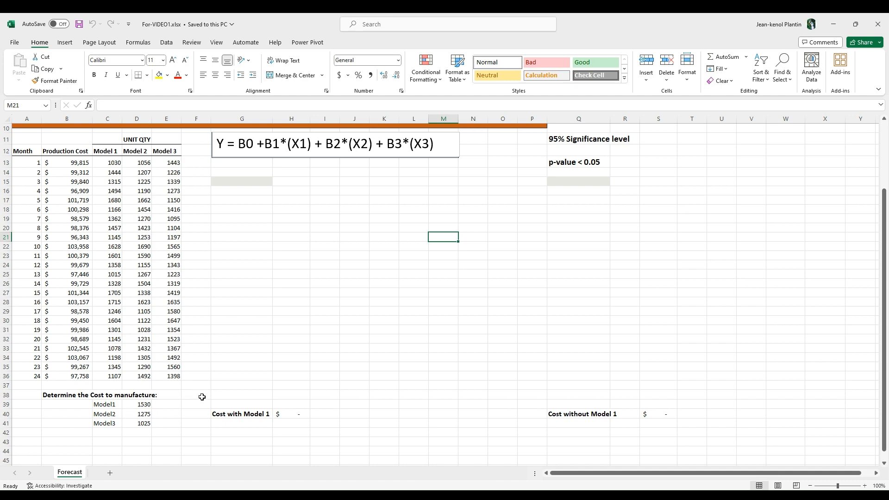
scroll(202, 393, "up", 3)
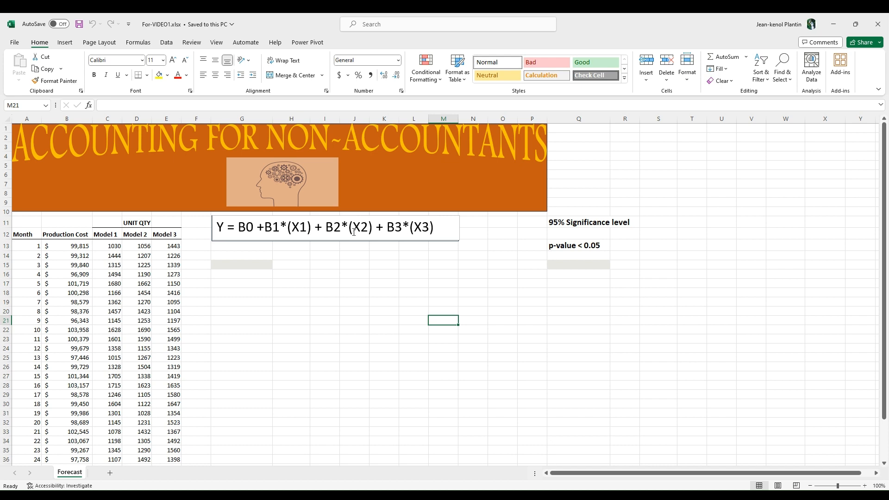
left_click(247, 232)
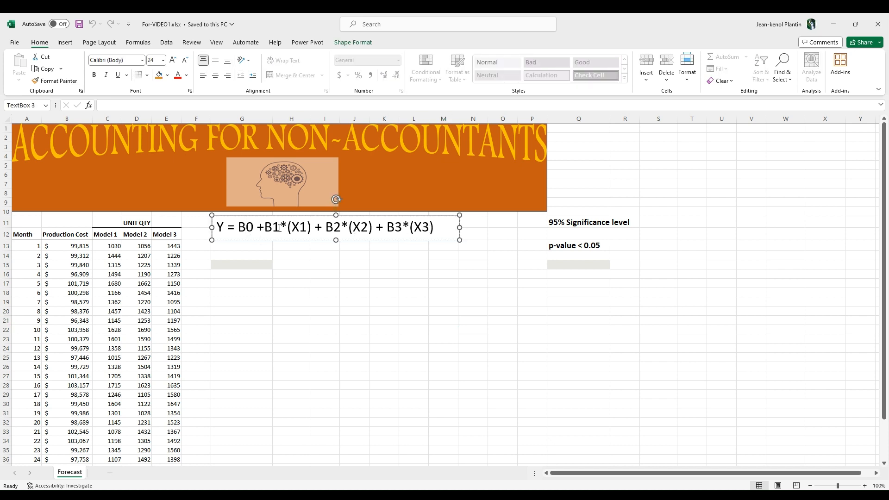
left_click(404, 309)
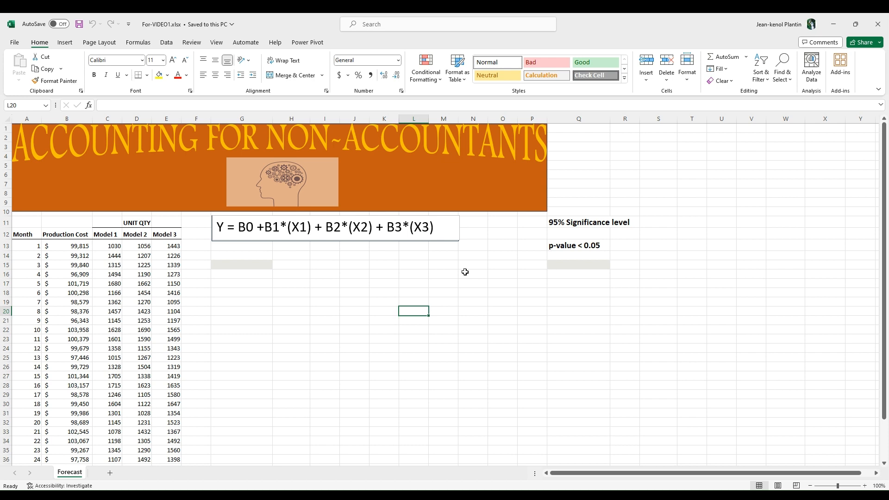
Check in the add-in options that the Analysis ToolPak is enabled among the available Excel add-ins.
left_click(168, 43)
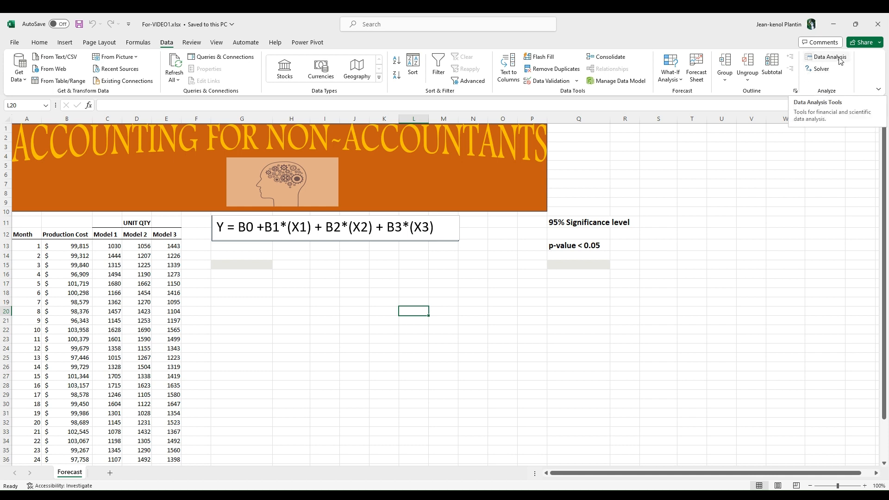
left_click(14, 44)
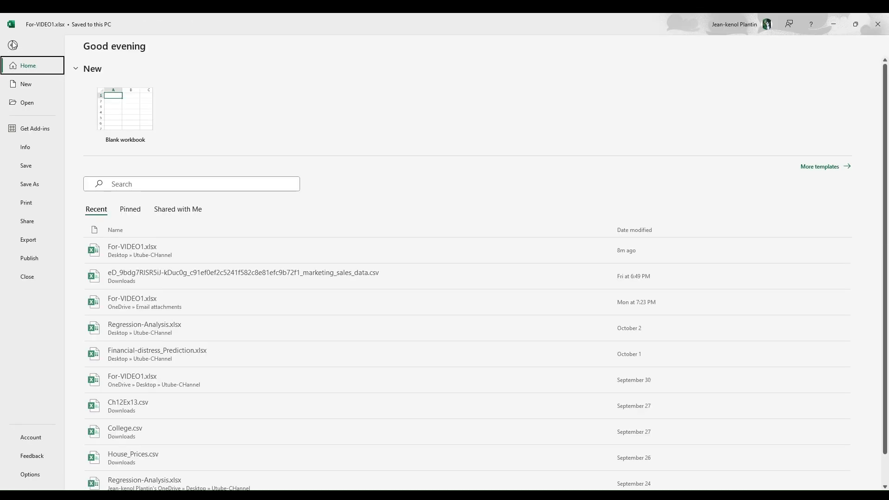
left_click(35, 473)
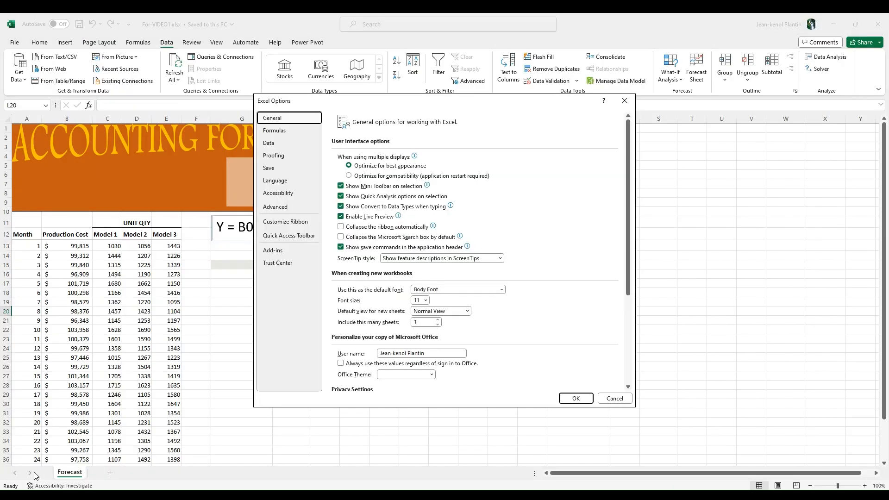
left_click(281, 251)
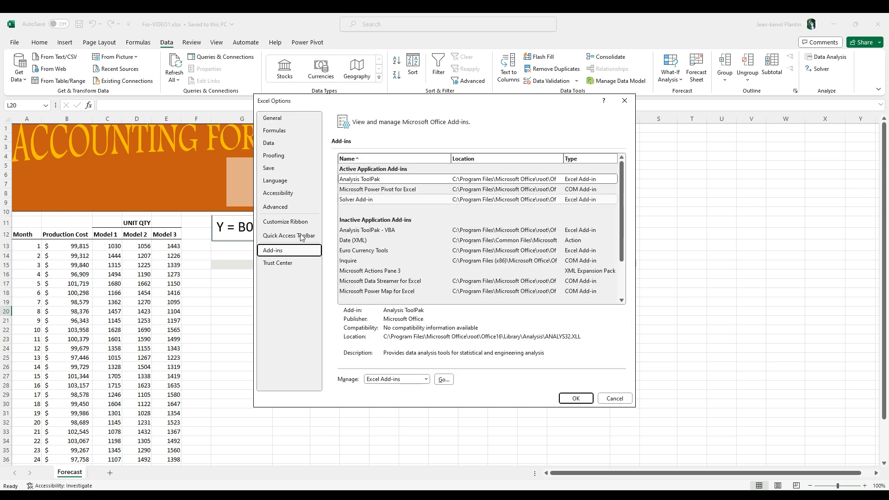
left_click(365, 184)
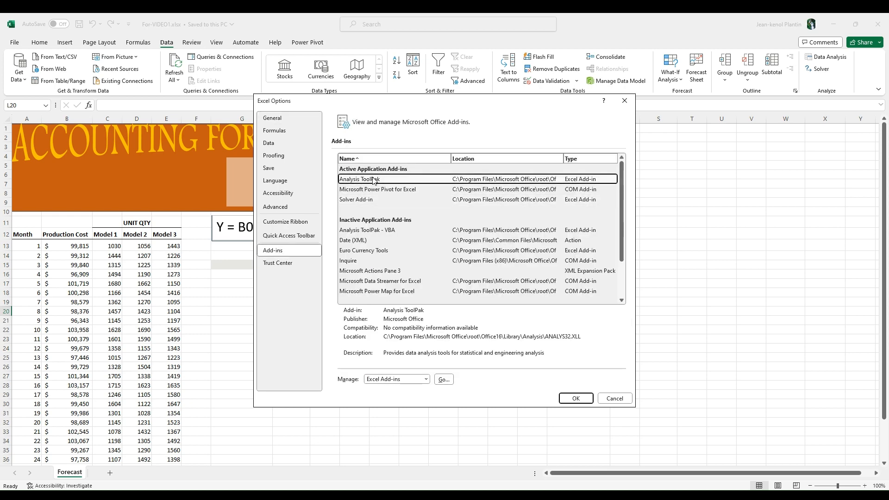
left_click(427, 380)
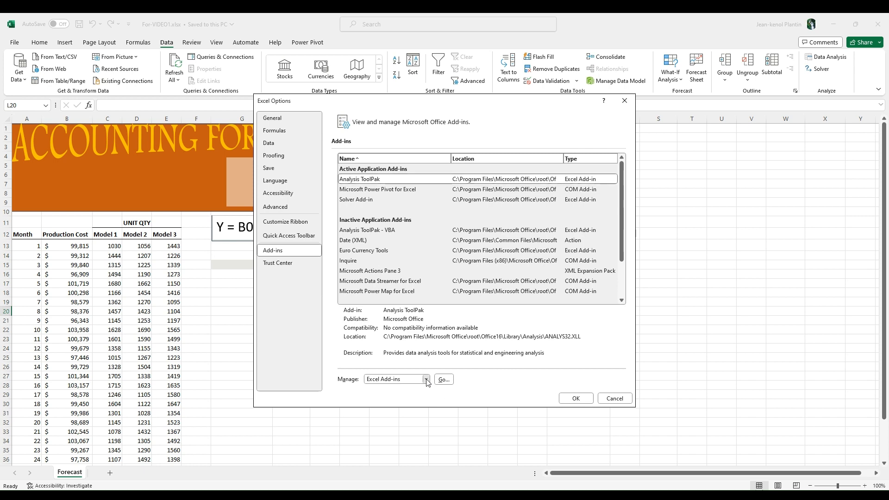
left_click(402, 391)
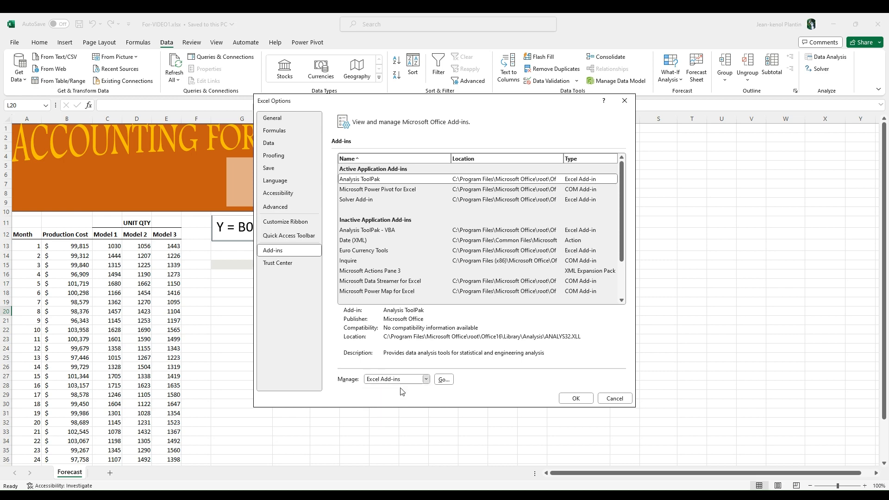
left_click(445, 379)
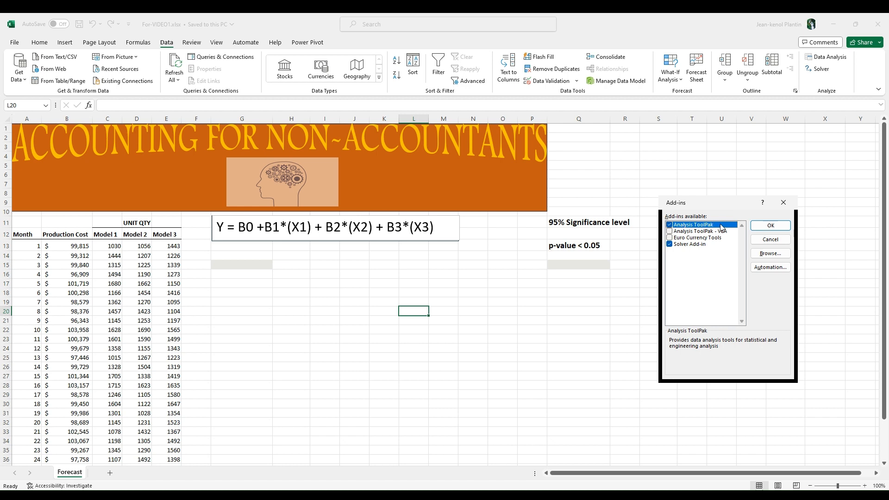
left_click(778, 225)
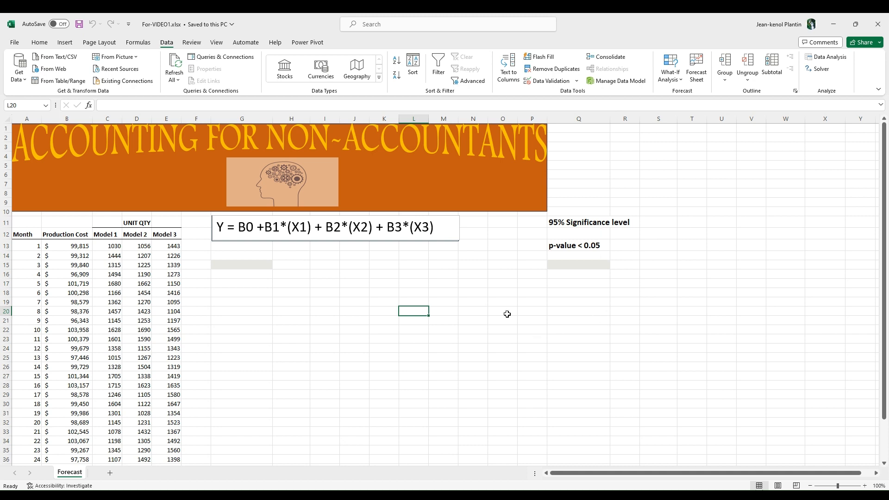
Start a Regression data analysis with the Production Cost column, B12:B36 including its header, as the Y input range.
scroll(341, 367, "down", 1)
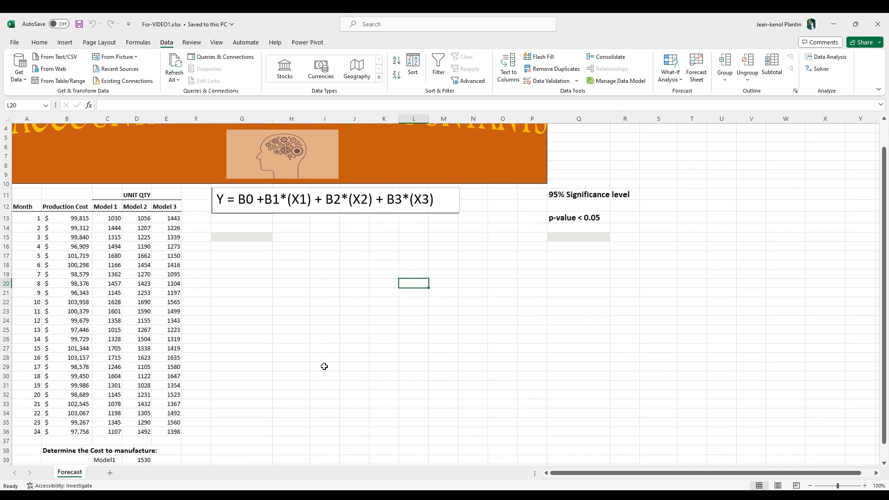
left_click(819, 56)
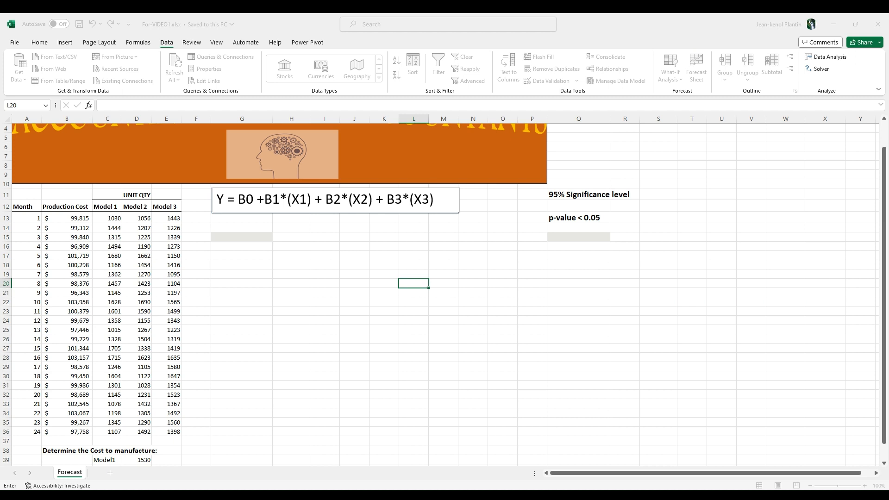
left_click(65, 208)
left_click_drag(64, 208, 48, 430)
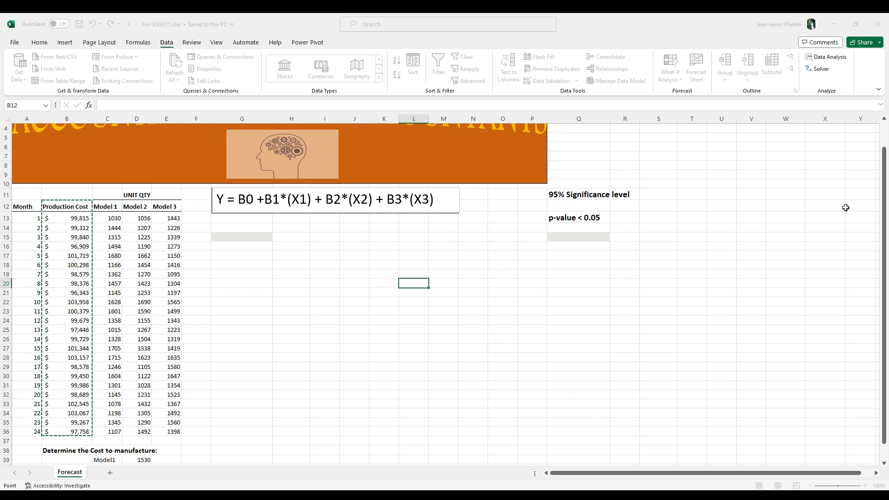
key("Tab")
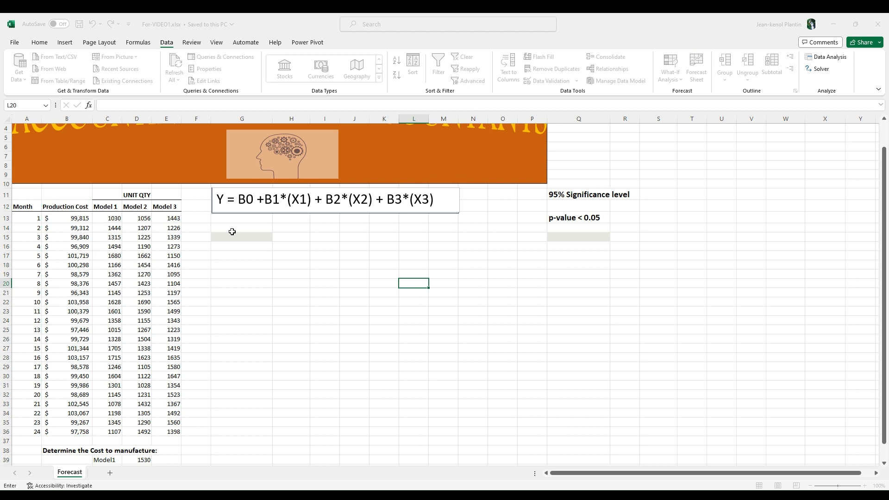
Set the regression's X input range to the Model 1, Model 2 and Model 3 quantity columns, C12:E36.
left_click(100, 208)
left_click_drag(101, 208, 169, 429)
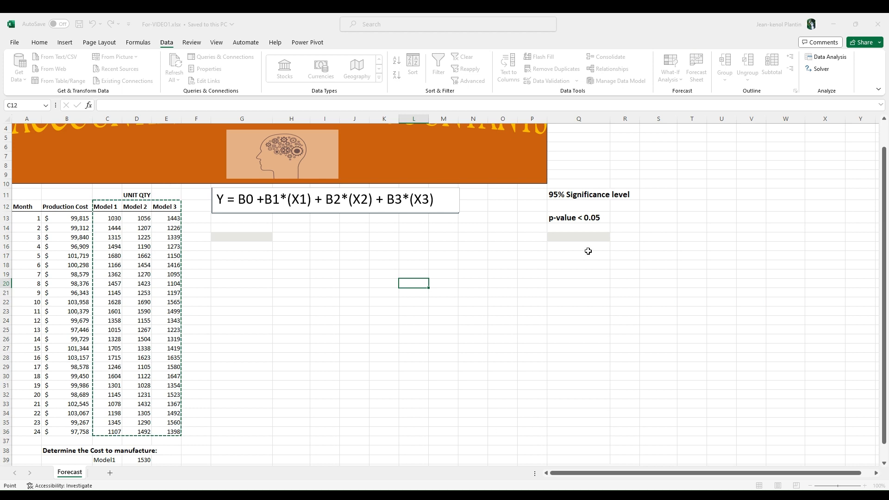
key("Tab")
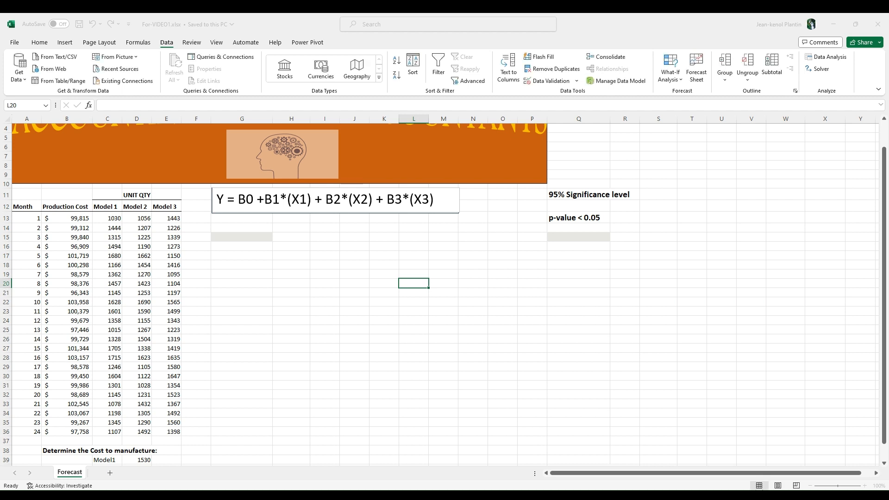
Set the output range to cell G16 and run the regression to produce the summary output on the Forecast sheet.
left_click(242, 246)
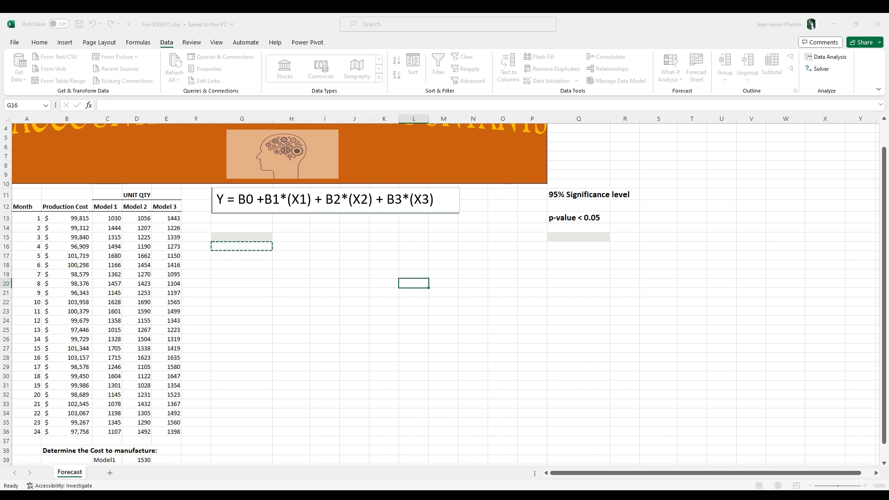
key("Return")
scroll(627, 321, "down", 2)
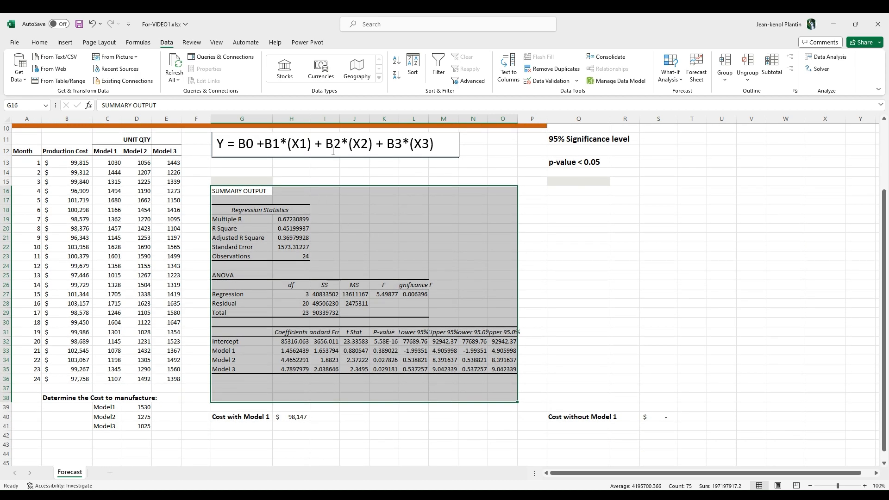
left_click(544, 225)
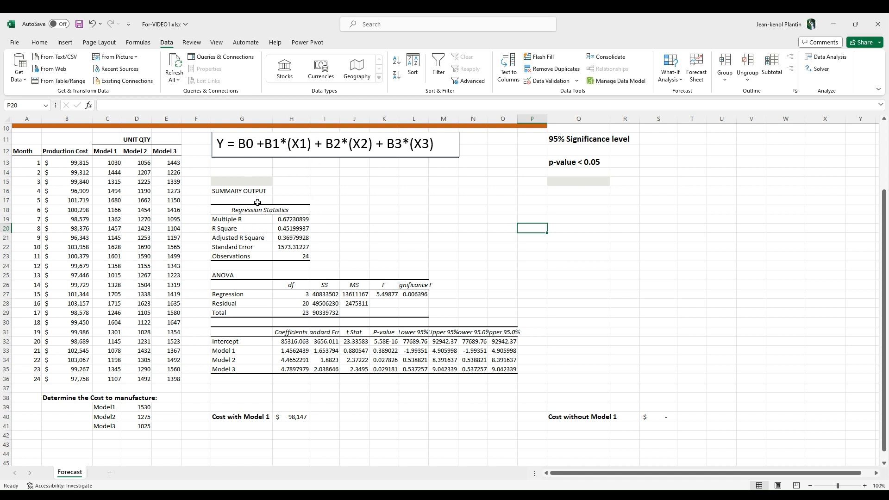
Examine R Square and the intercept and model coefficients in the regression output, relating them to the equation's B terms.
left_click(227, 229)
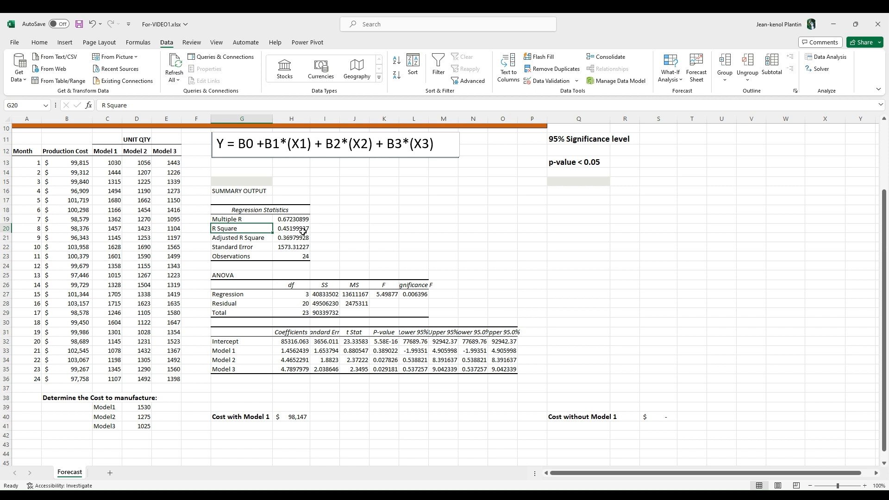
left_click(219, 351)
left_click(219, 361)
left_click(219, 369)
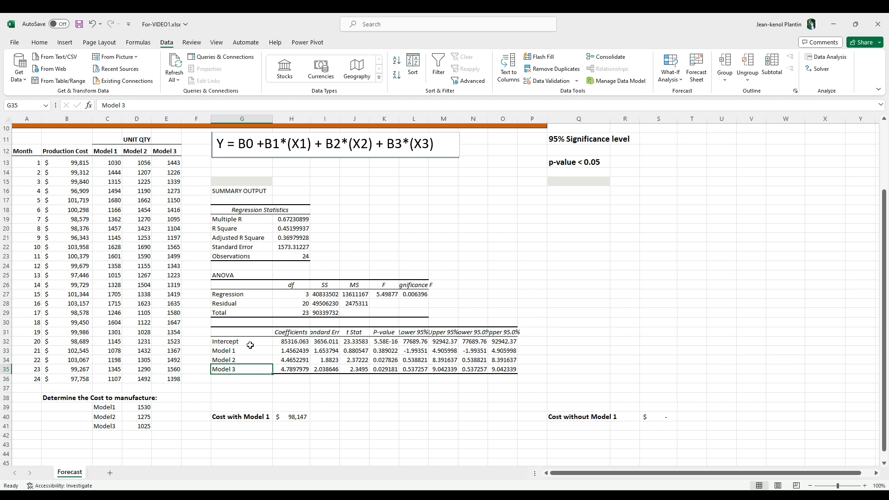
left_click(297, 340)
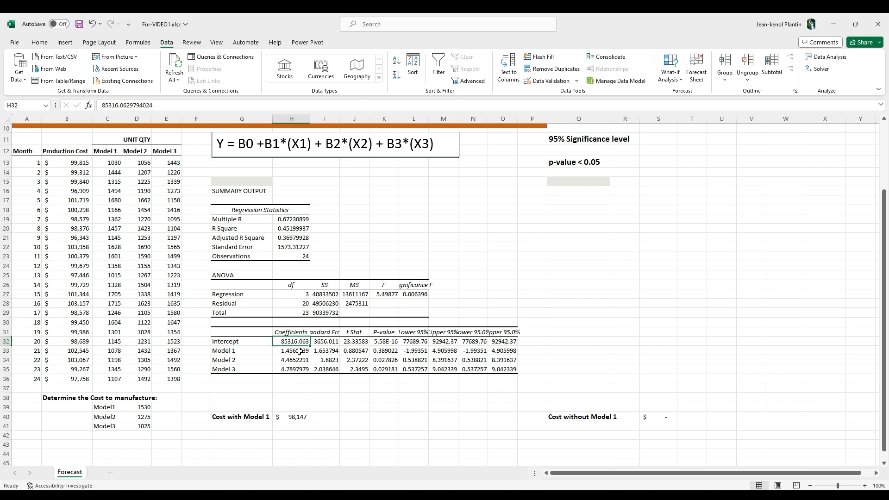
left_click(277, 152)
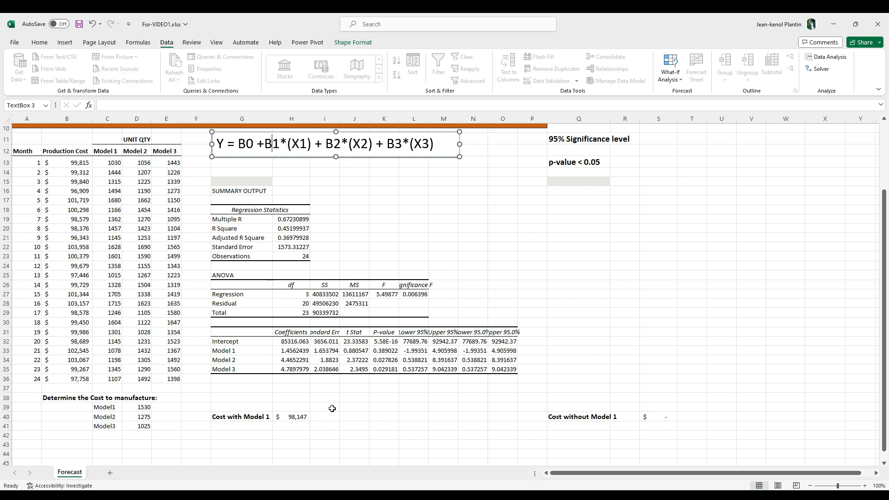
left_click(293, 352)
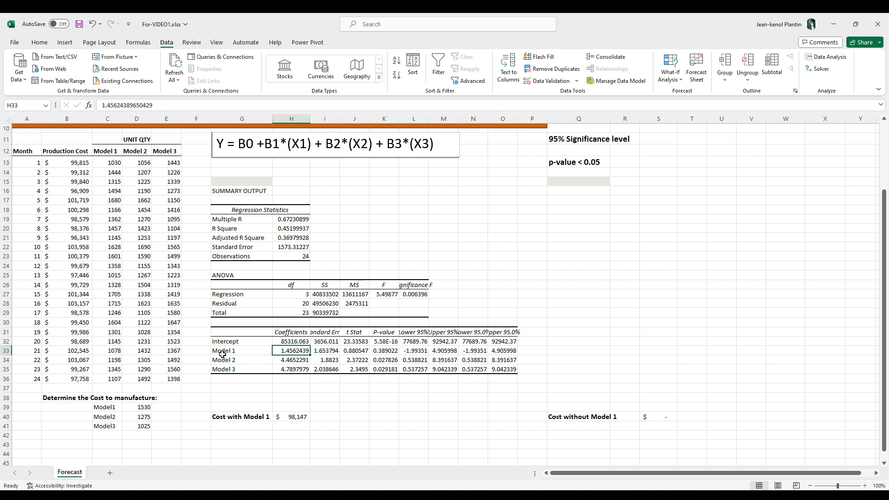
Compare the P-values of Model 1 and Model 3 with the 0.05 significance threshold.
left_click(393, 351)
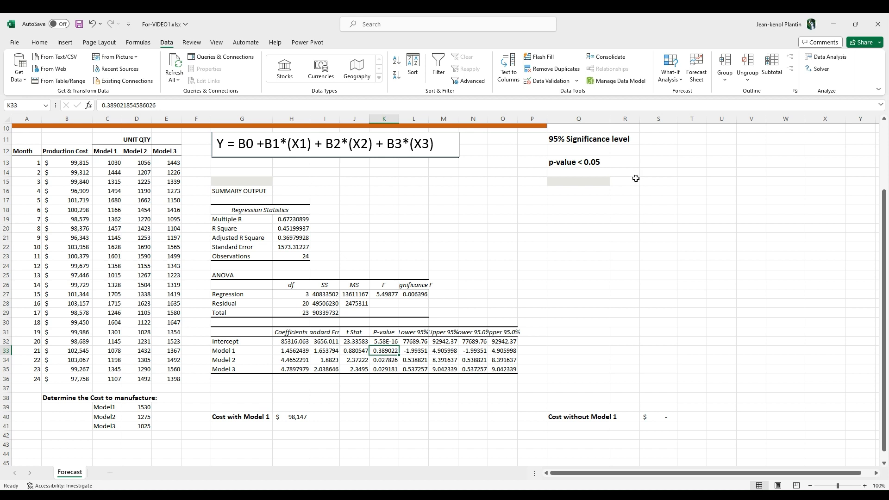
left_click(599, 162)
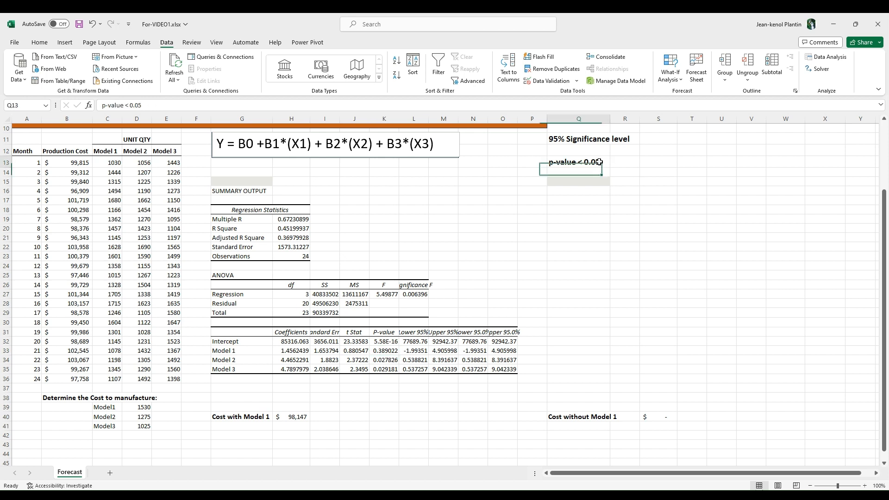
left_click(393, 370)
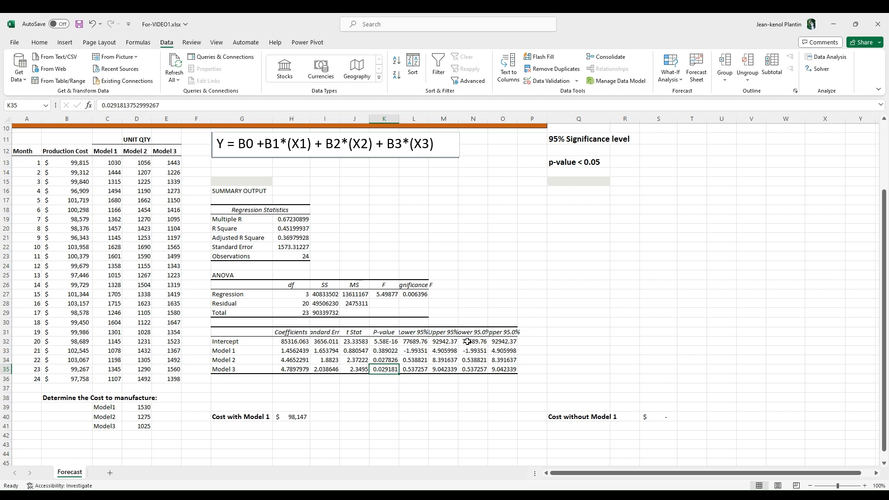
Examine the Lower 95% and Upper 95% confidence bounds of the Model 1, Model 2 and Model 3 coefficients.
left_click(411, 369)
left_click(448, 370)
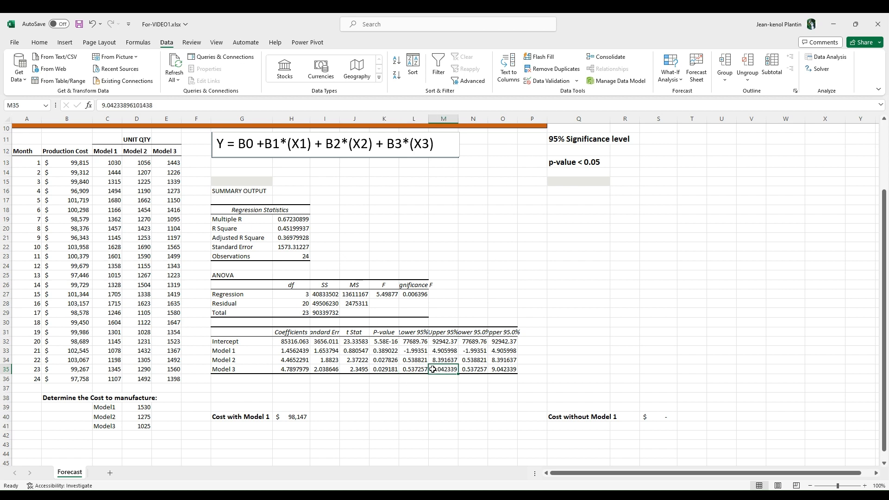
left_click(413, 369)
left_click(445, 369)
left_click(407, 351)
left_click(446, 350)
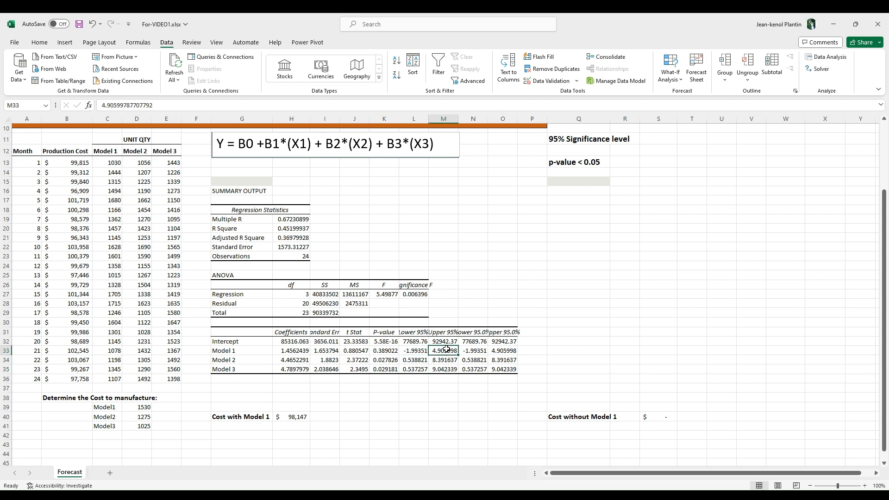
left_click(405, 363)
key("Right")
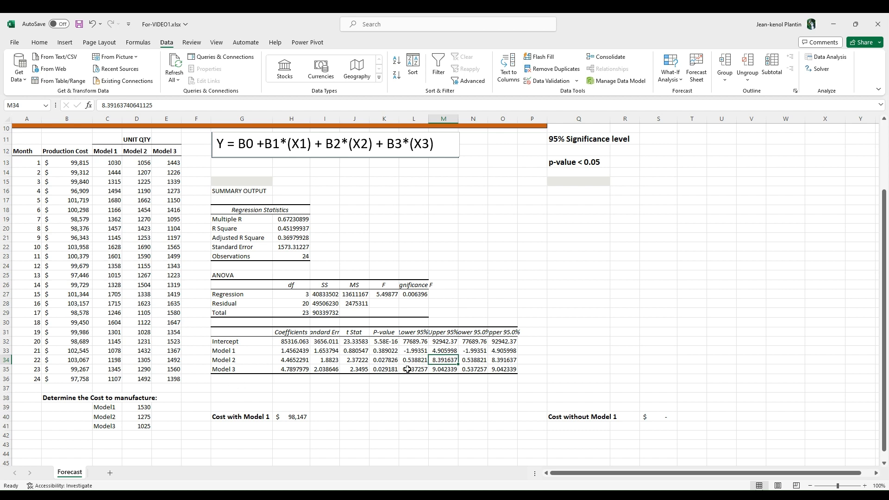
left_click(411, 369)
left_click(454, 369)
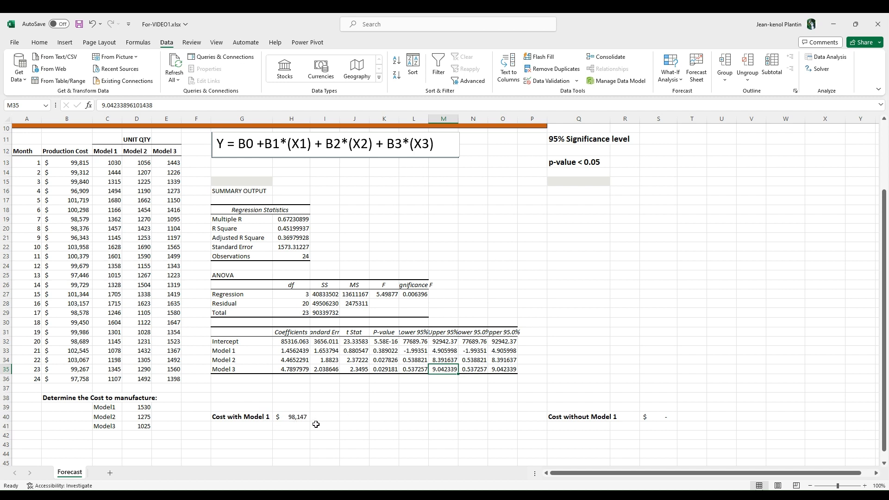
Inspect the Cost with Model 1 formula in H40, tracing the intercept, coefficients and planned unit quantities it uses.
double_click(294, 418)
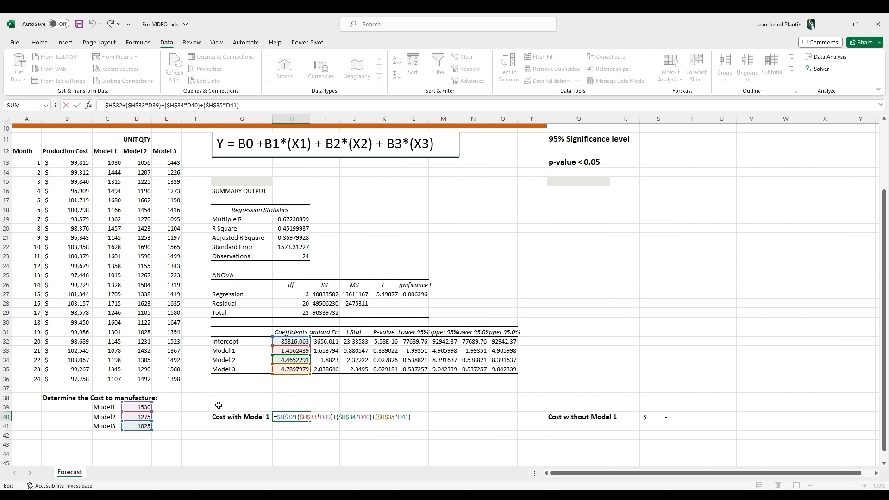
left_click(439, 416)
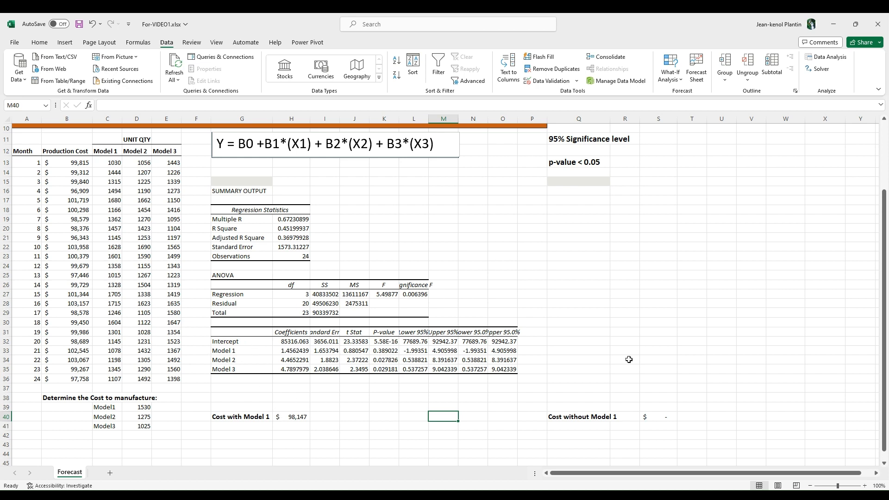
left_click(663, 353)
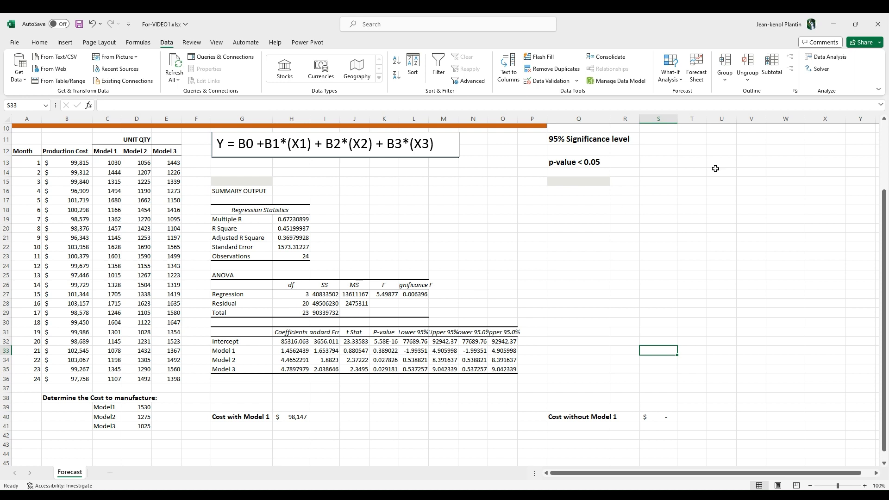
Rerun the regression without Model 1, using D12:E36 as the input X range and Q16 as the output cell.
left_click(820, 63)
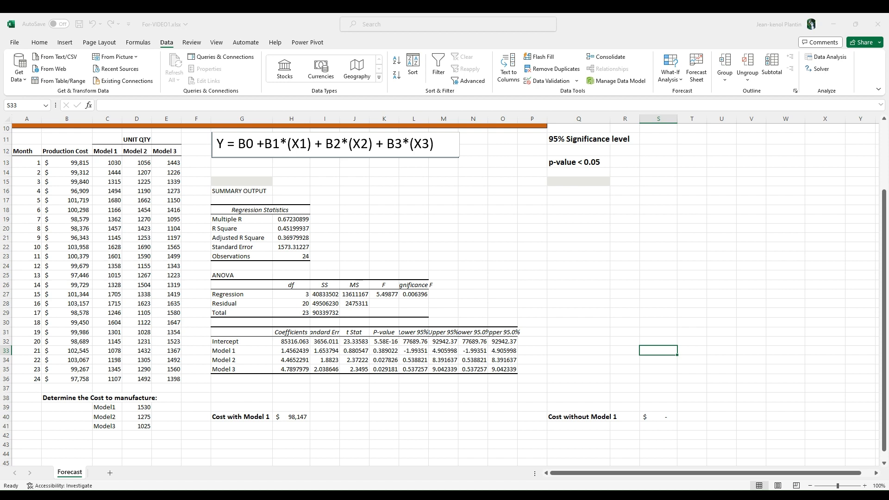
key("Tab")
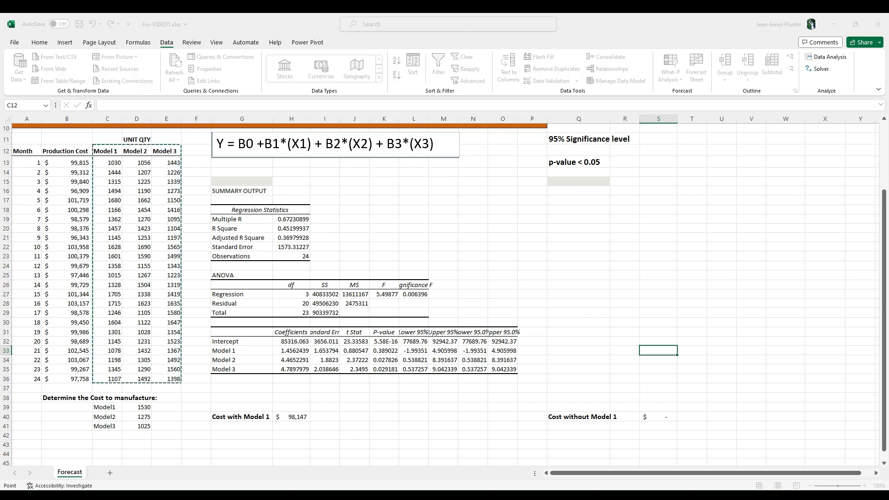
key("BackSpace")
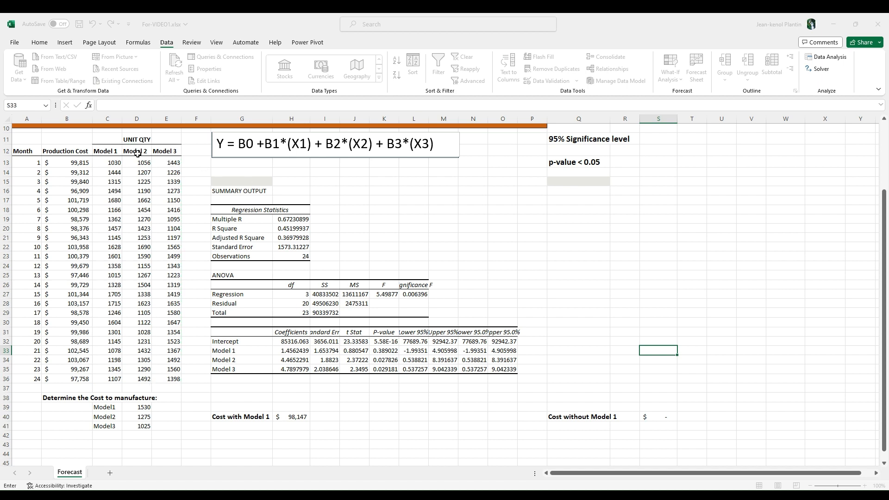
left_click_drag(135, 151, 177, 373)
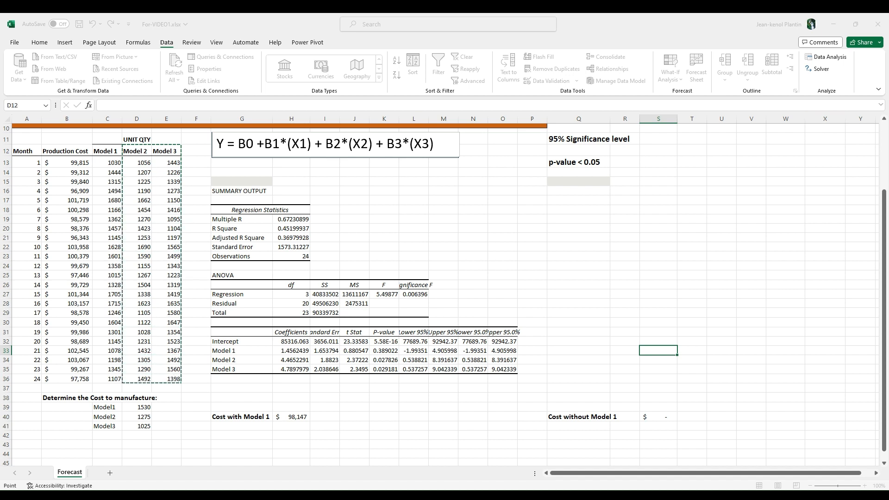
key("BackSpace")
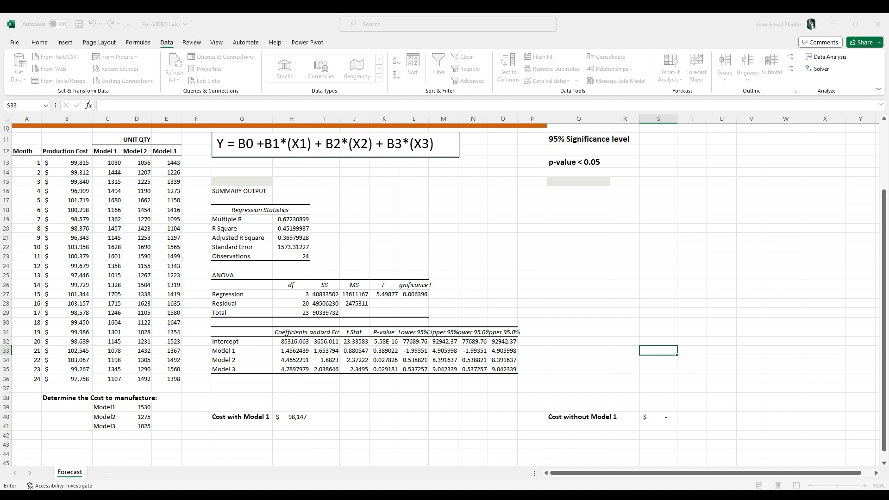
left_click(582, 192)
key("Return")
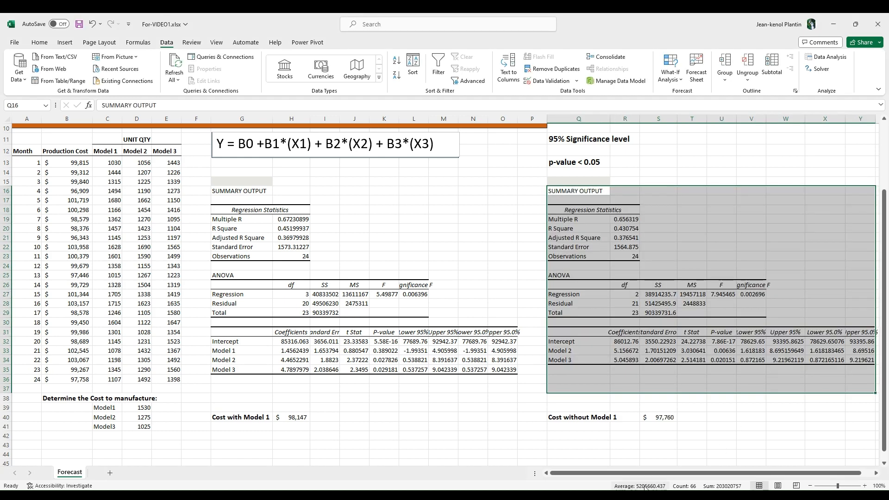
Compare the P-values of Model 2 and Model 3 in the second regression output with the 0.05 significance threshold.
left_click_drag(644, 473, 697, 467)
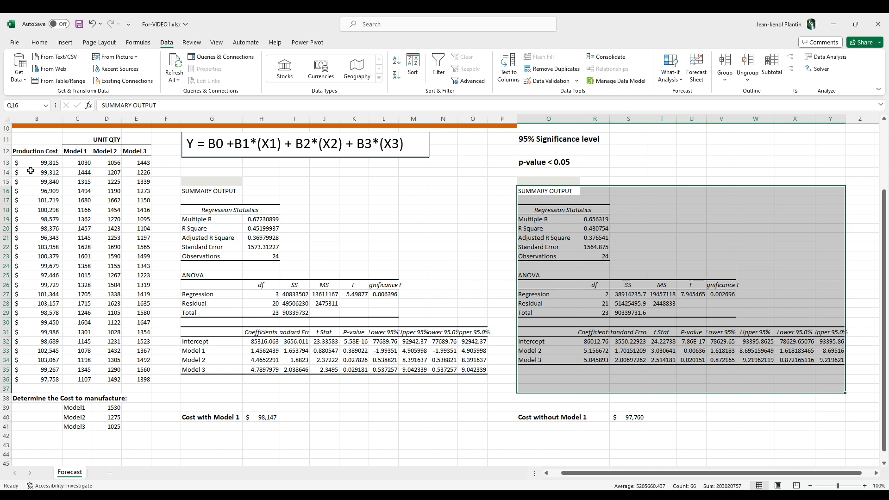
left_click(690, 219)
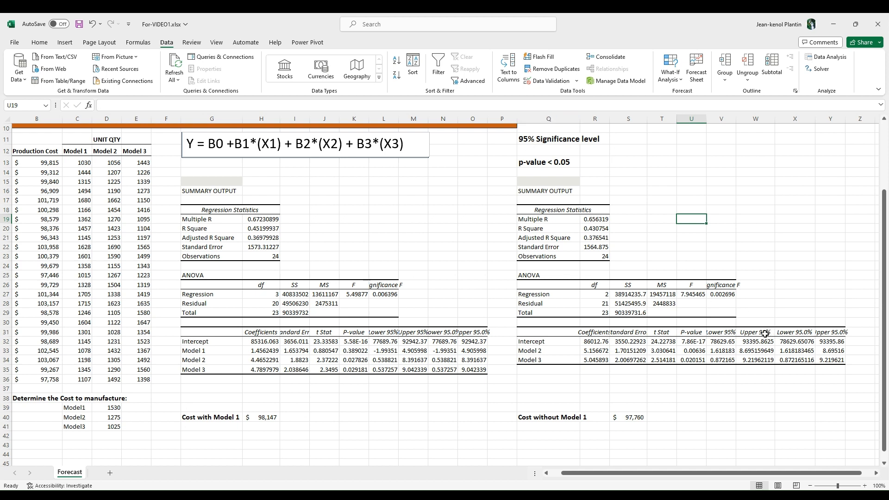
left_click(696, 351)
left_click(696, 360)
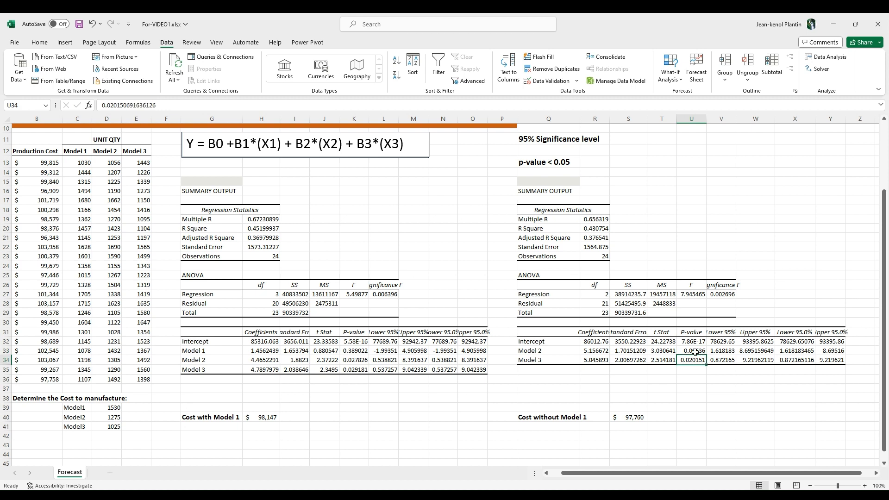
left_click(694, 353)
left_click(693, 360)
Inspect the Cost without Model 1 formula in S40 against the second regression's coefficients.
left_click(709, 398)
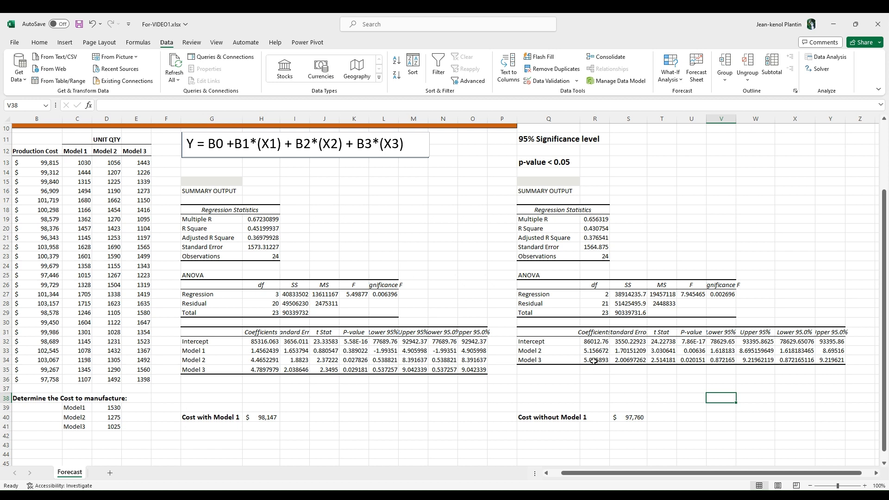
left_click(640, 419)
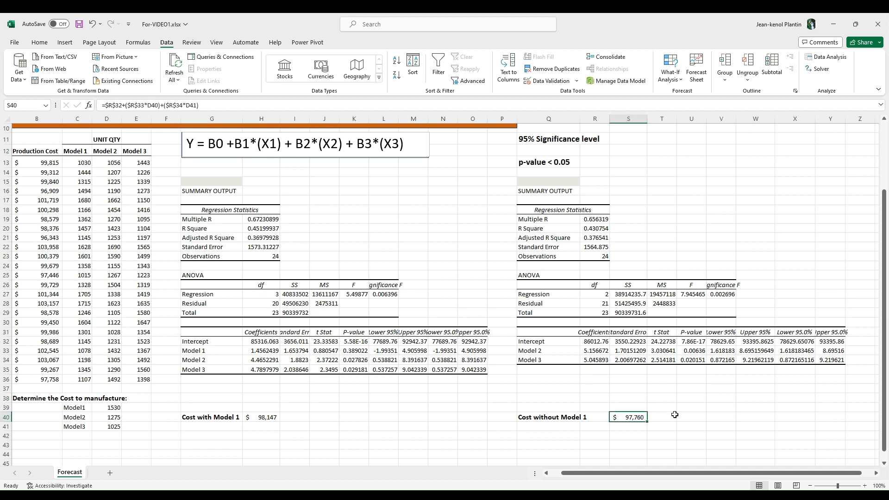